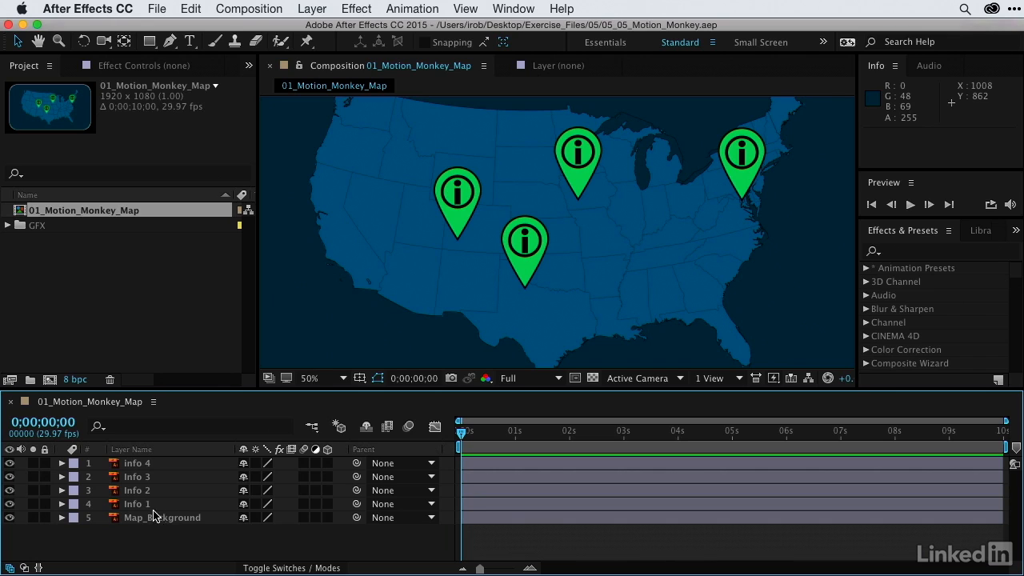
# - Lock the Map_Background layer and select the four layers Info 1 to Info 4
pyautogui.click(172, 517)
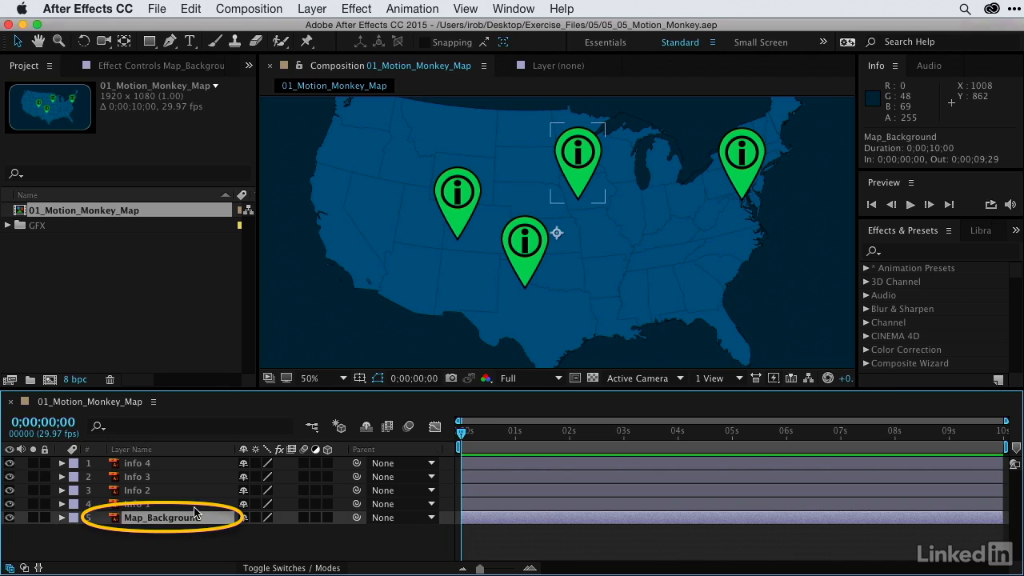
pyautogui.click(44, 518)
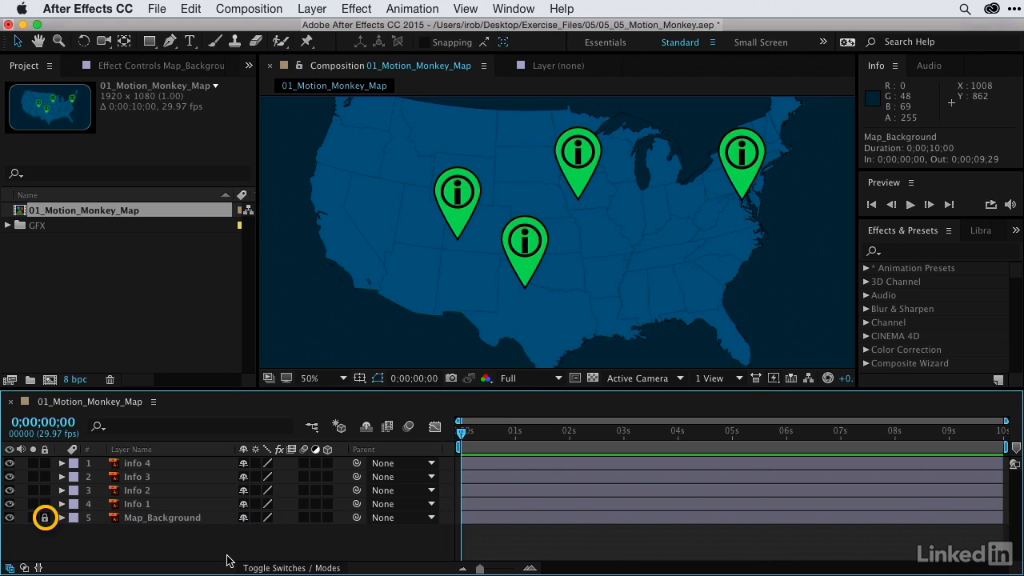
pyautogui.click(144, 464)
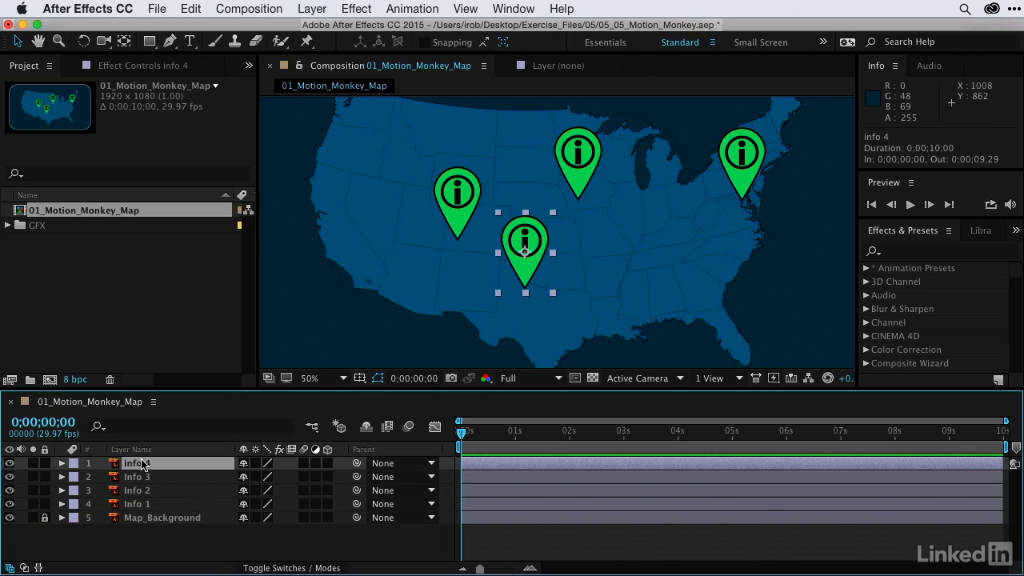
pyautogui.keyDown('shift'); pyautogui.click(142, 505); pyautogui.keyUp('shift')
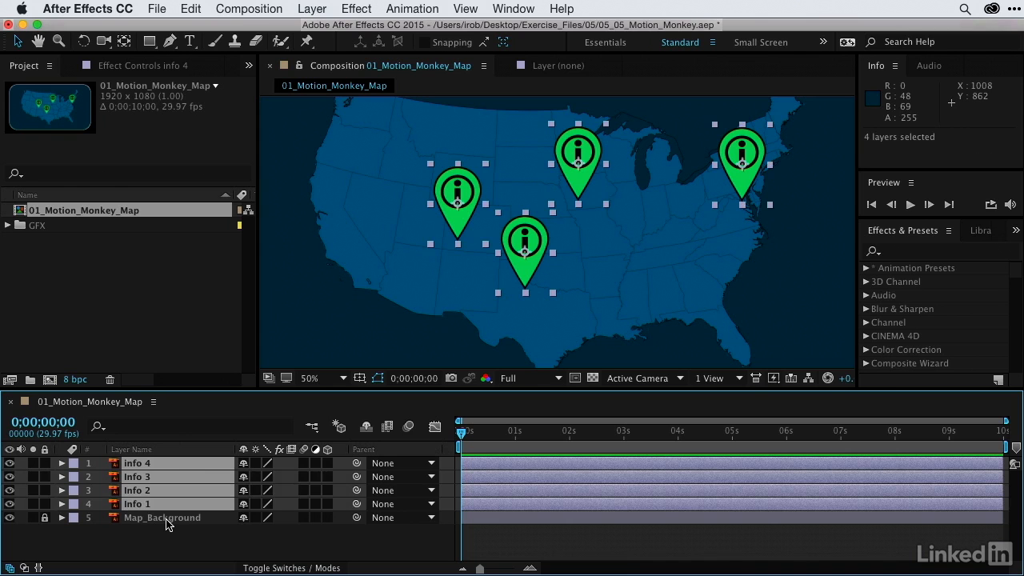
# - Open the MotionMonkey script window and move it aside to uncover more of the composition
pyautogui.click(512, 8)
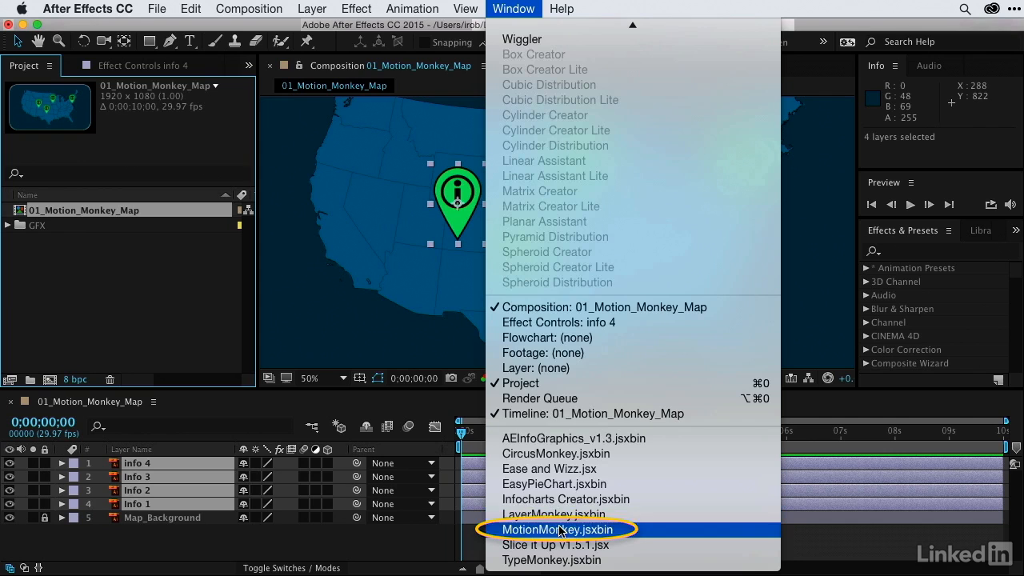
pyautogui.click(561, 530)
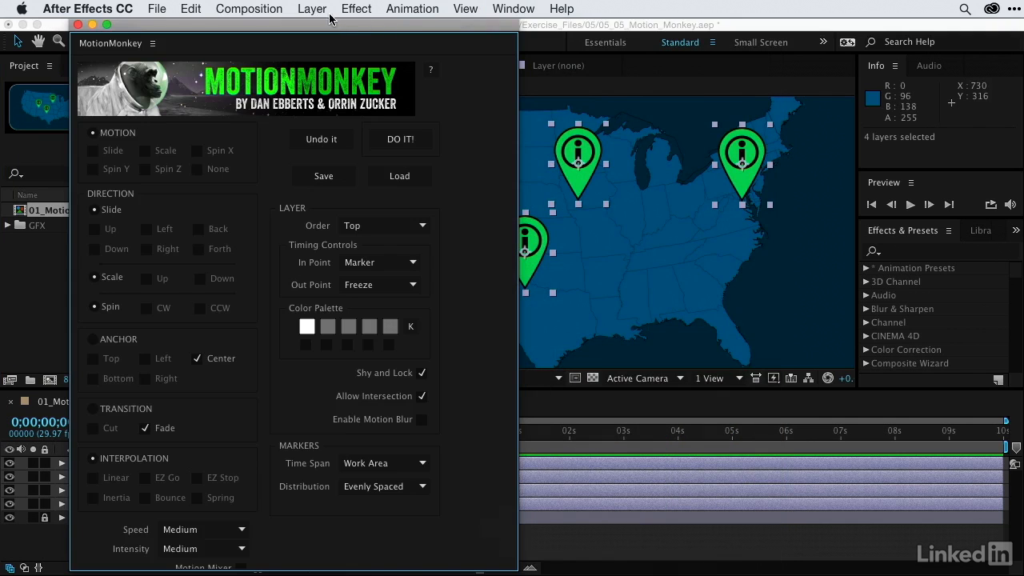
pyautogui.moveTo(325, 29); pyautogui.dragTo(301, 10)
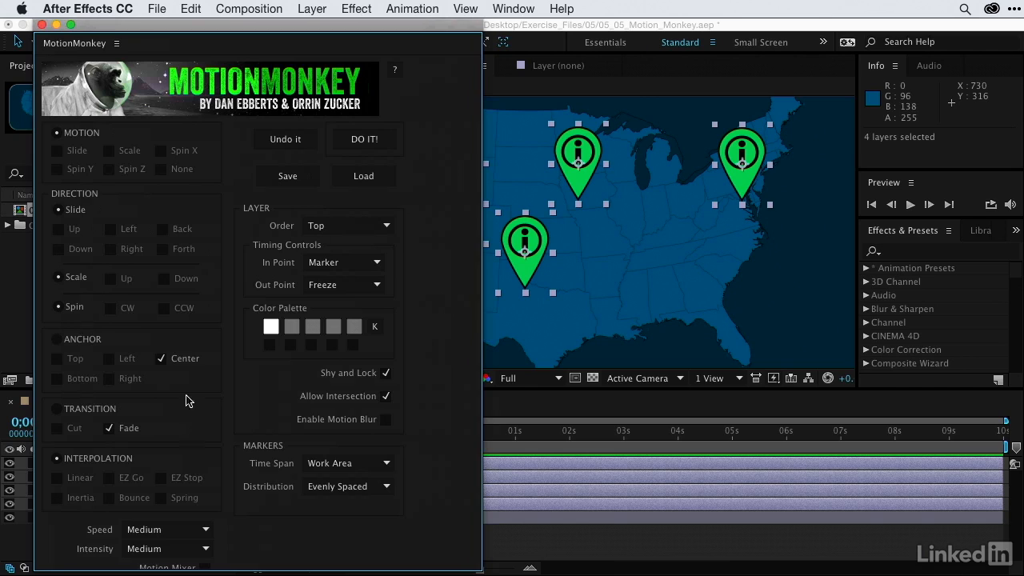
# - Set the MotionMonkey motion to Scale only with direction Up, and anchor it at Bottom instead of Center
pyautogui.click(56, 135)
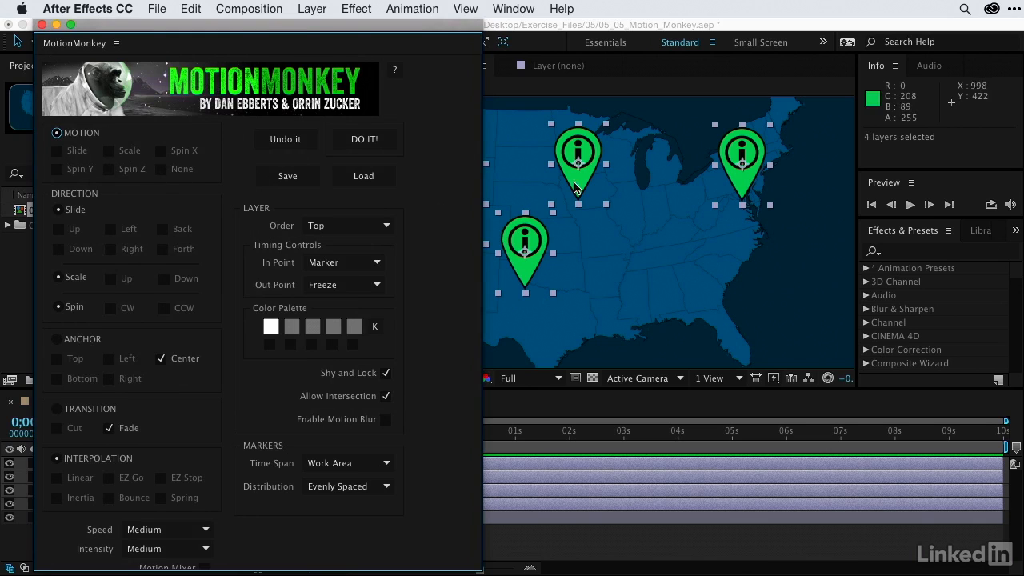
pyautogui.click(109, 151)
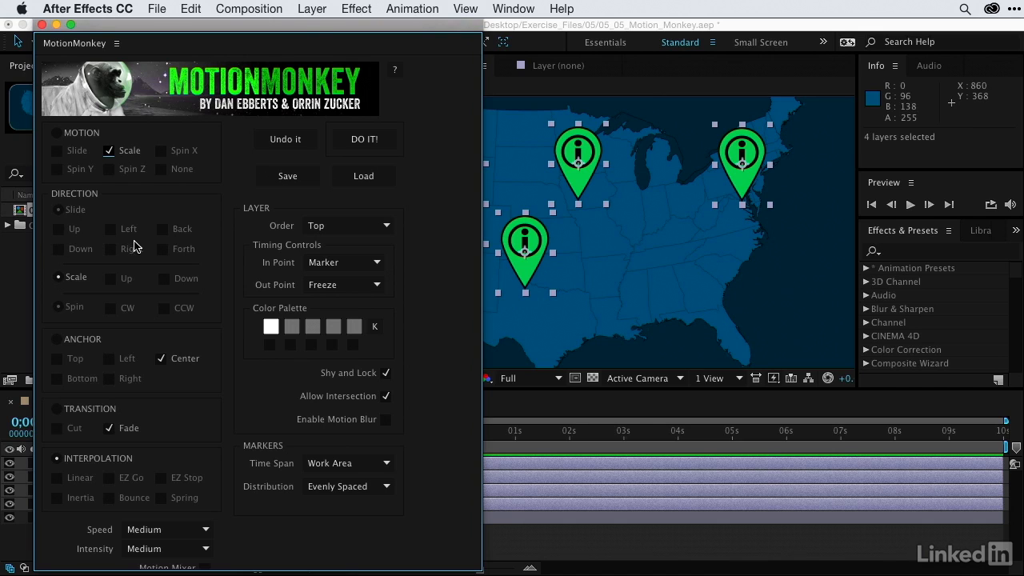
pyautogui.click(111, 280)
pyautogui.click(59, 379)
pyautogui.click(196, 359)
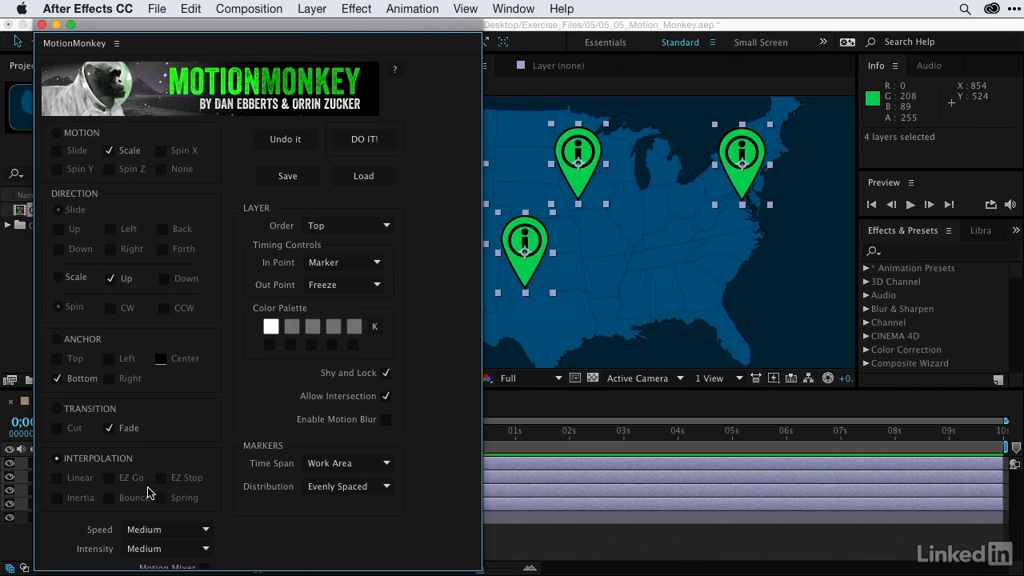
# - Enable Bounce and Spring interpolation, with Speed set to Fast and Intensity set to High
pyautogui.click(110, 497)
pyautogui.click(162, 497)
pyautogui.click(206, 530)
pyautogui.click(148, 470)
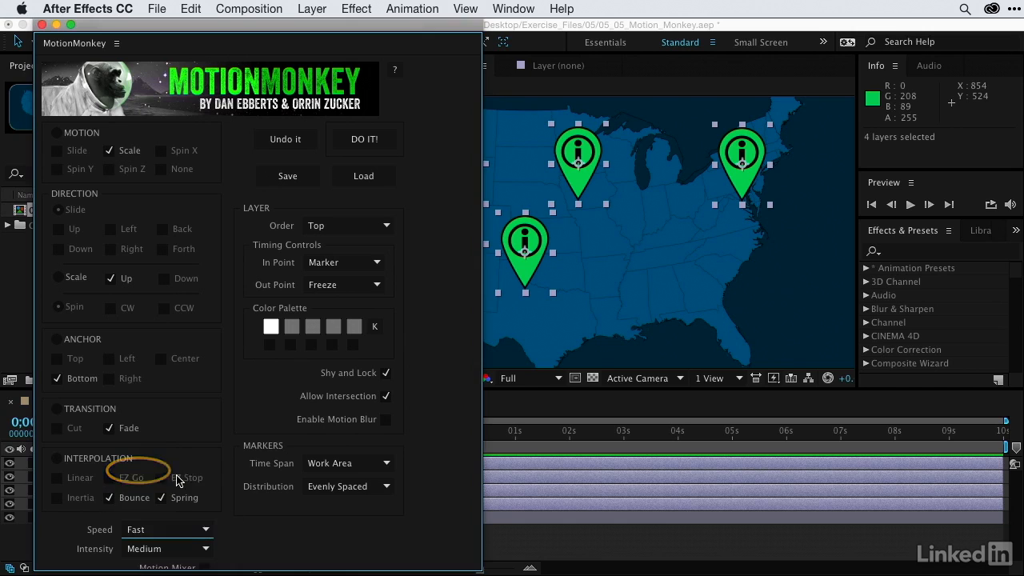
pyautogui.click(203, 549)
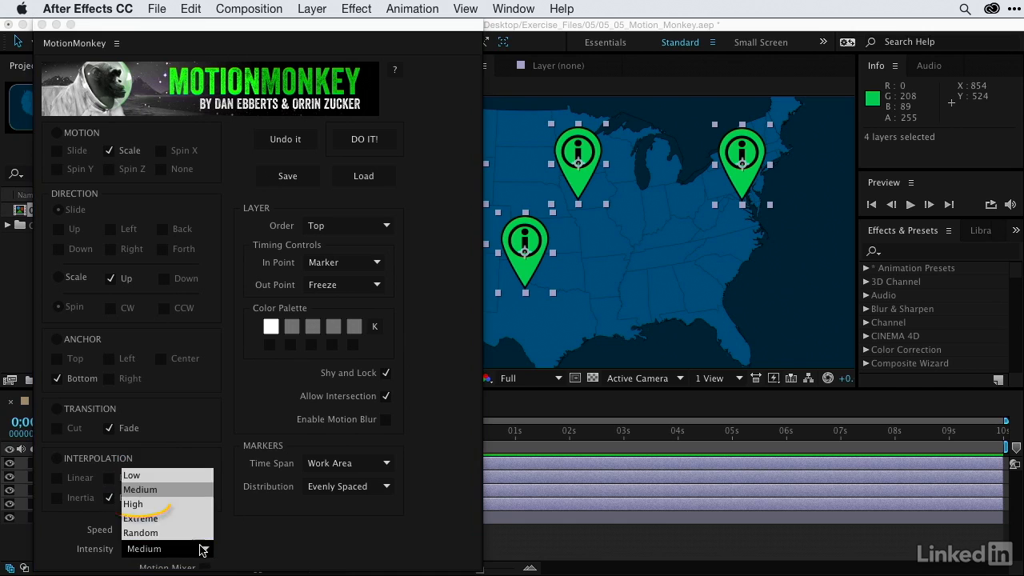
pyautogui.click(196, 504)
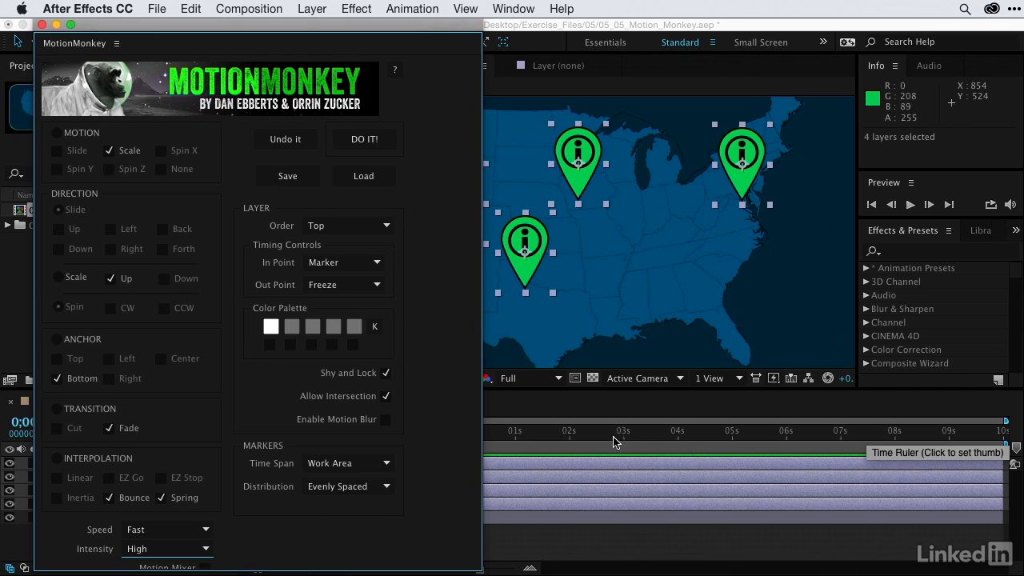
# - End the composition's work area at 2 seconds
pyautogui.moveTo(568, 436)
pyautogui.mouseDown()
pyautogui.moveTo(554, 436)
pyautogui.moveTo(568, 437)
pyautogui.mouseUp()
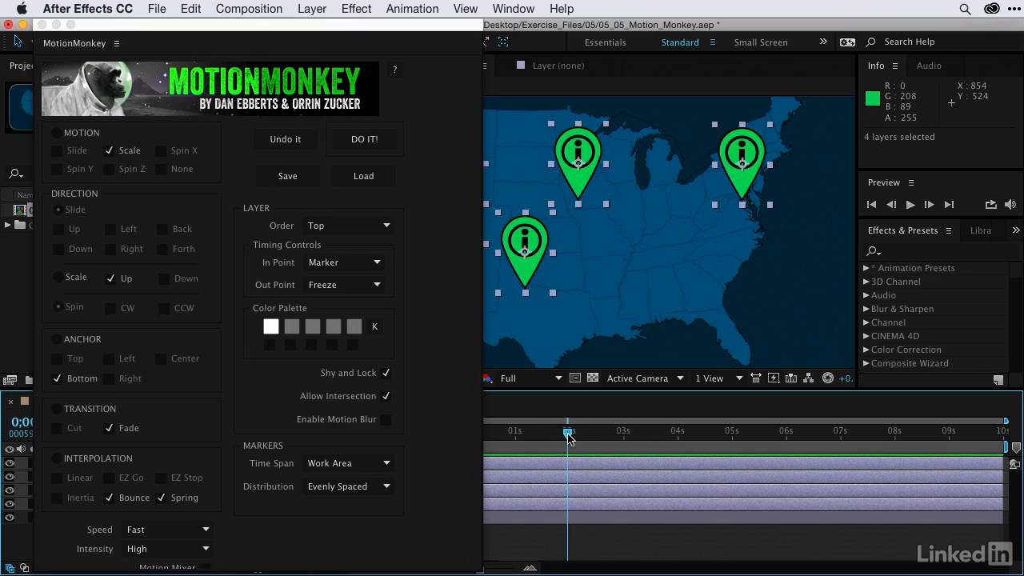
pyautogui.press('n')
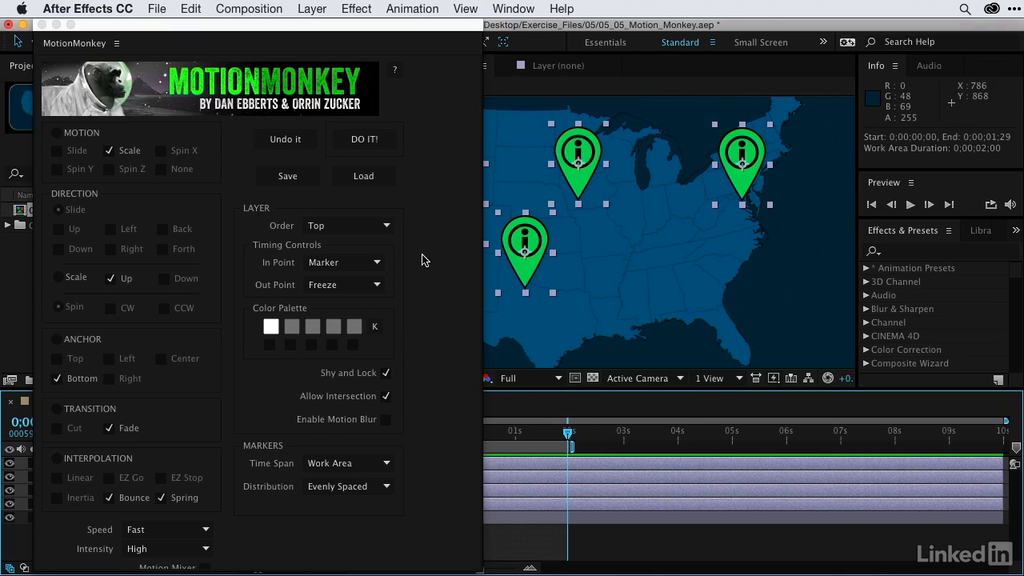
# - Set the layer order to Random, apply the MotionMonkey animation to the selected layers, and minimize its window
pyautogui.click(386, 230)
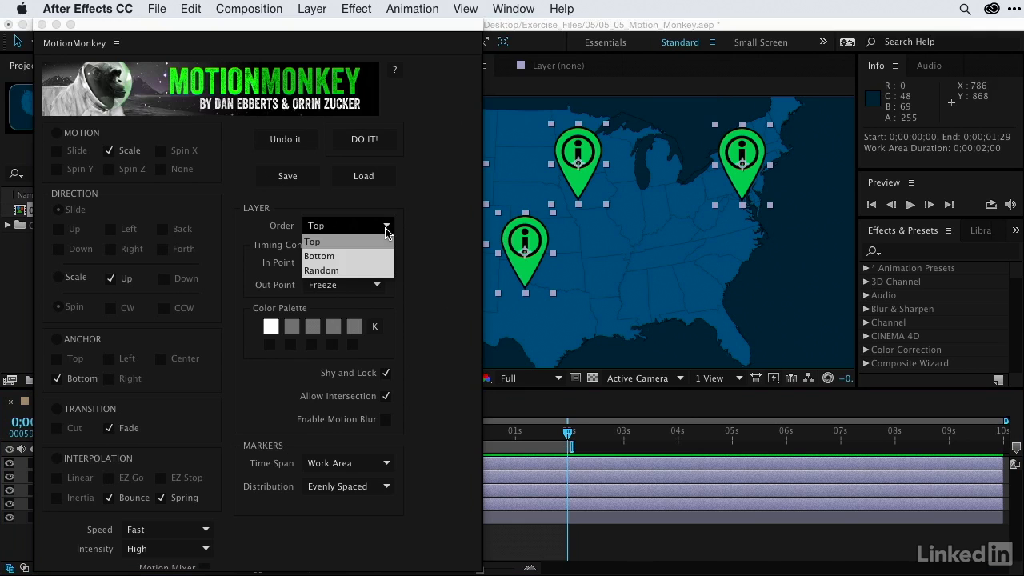
pyautogui.click(368, 270)
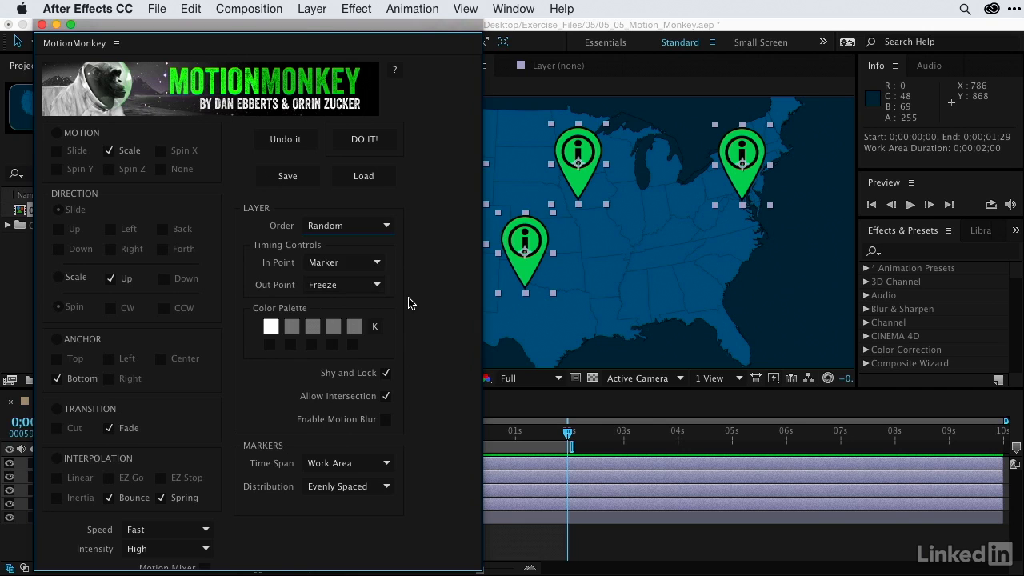
pyautogui.click(364, 141)
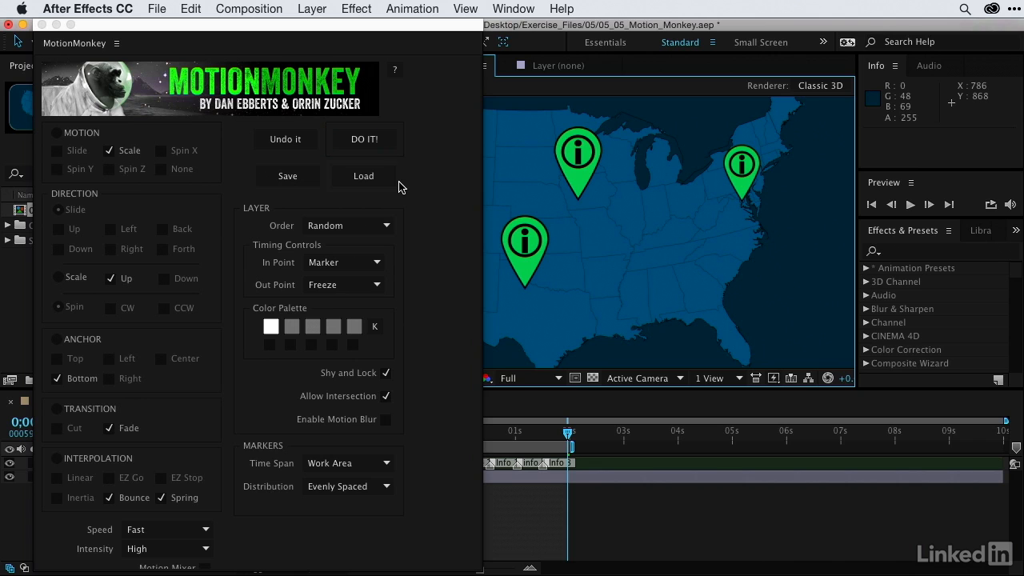
pyautogui.click(56, 24)
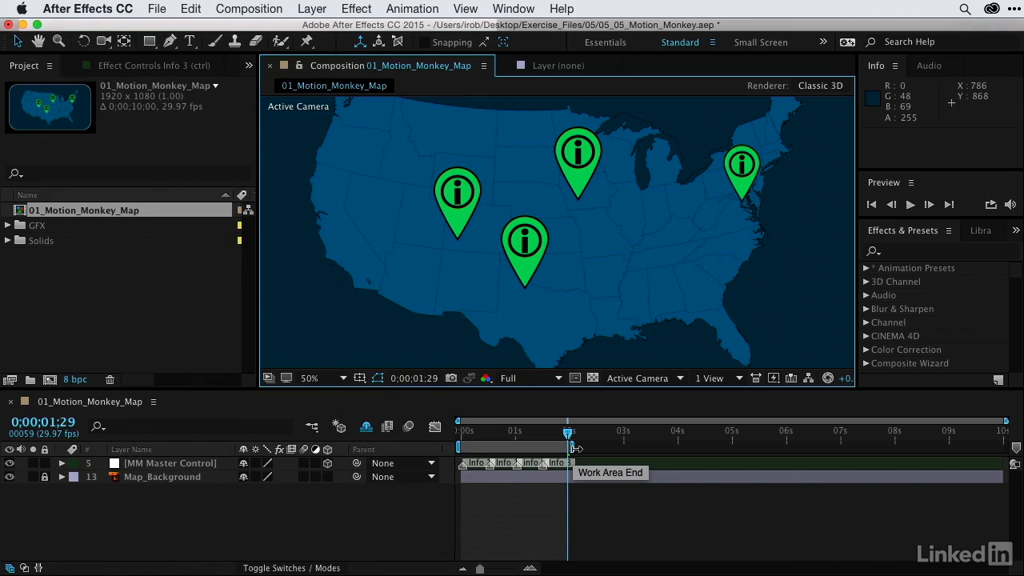
# - Extend the work area's end to 0;00;05;11 and preview the pin animation from the start
pyautogui.moveTo(575, 448); pyautogui.dragTo(757, 447)
pyautogui.moveTo(567, 433); pyautogui.dragTo(343, 427)
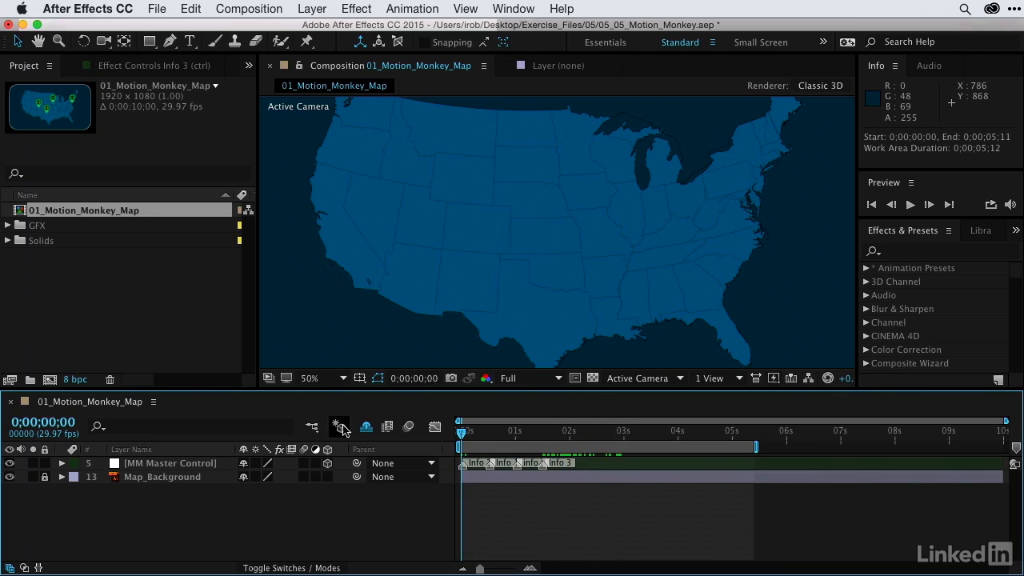
pyautogui.press('space')
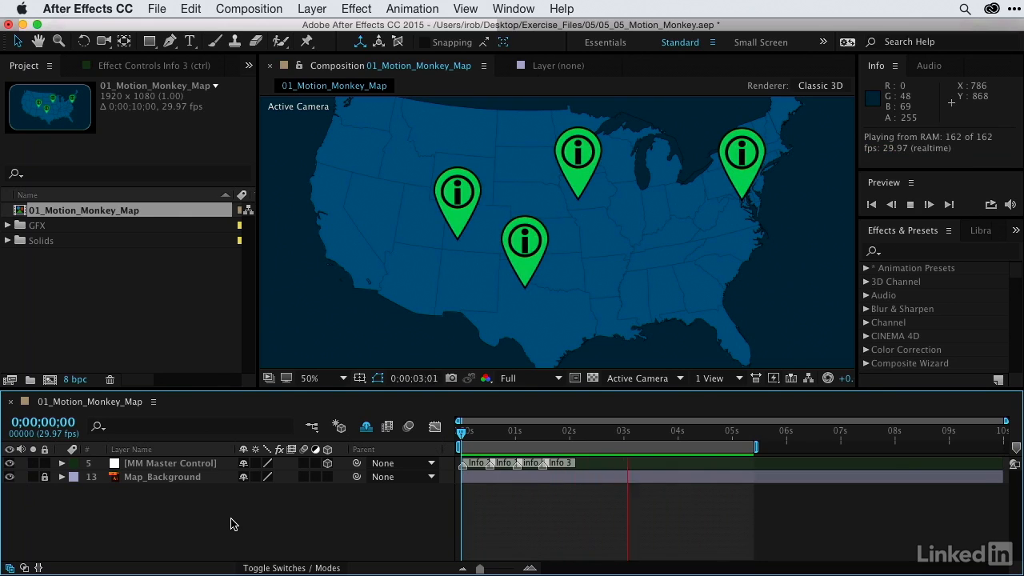
pyautogui.press('space')
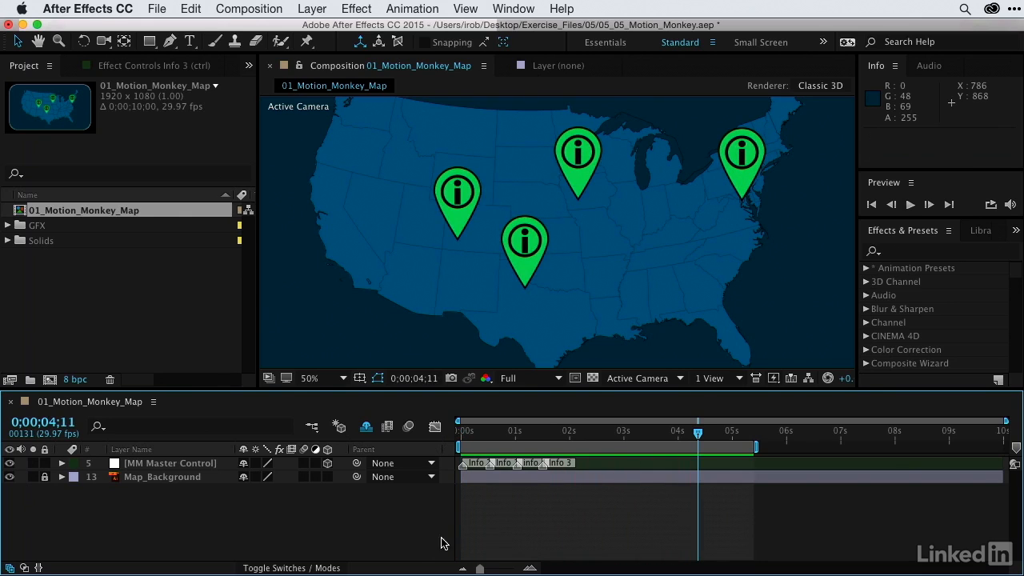
# - Move the MM Master Control markers Info 3 to about 2.4 seconds and Info 4 to 0;00;01;16, and preview from the start
pyautogui.moveTo(544, 469); pyautogui.dragTo(594, 466)
pyautogui.moveTo(516, 470)
pyautogui.mouseDown()
pyautogui.moveTo(588, 468)
pyautogui.moveTo(549, 474)
pyautogui.mouseUp()
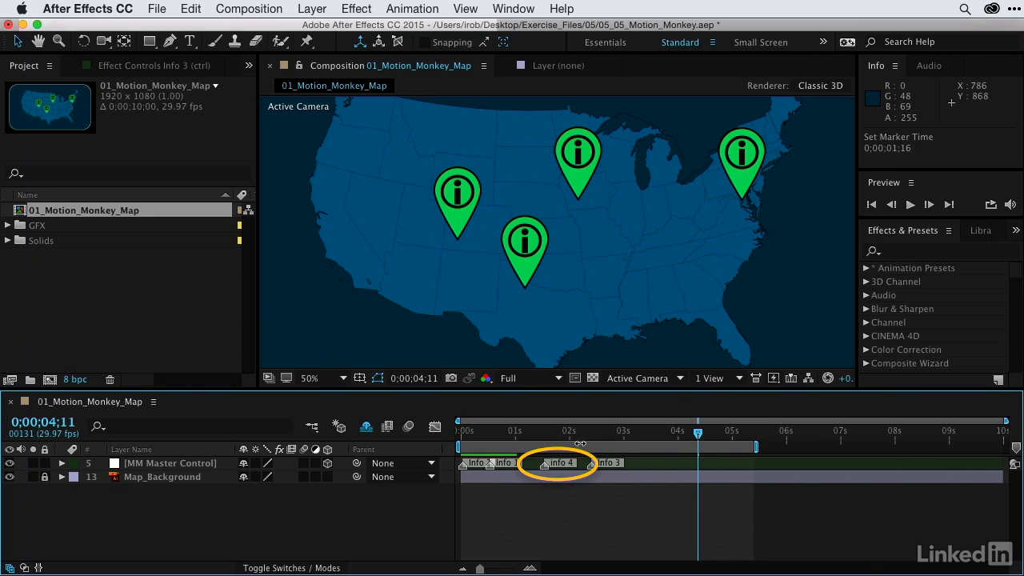
pyautogui.moveTo(567, 437); pyautogui.dragTo(544, 437)
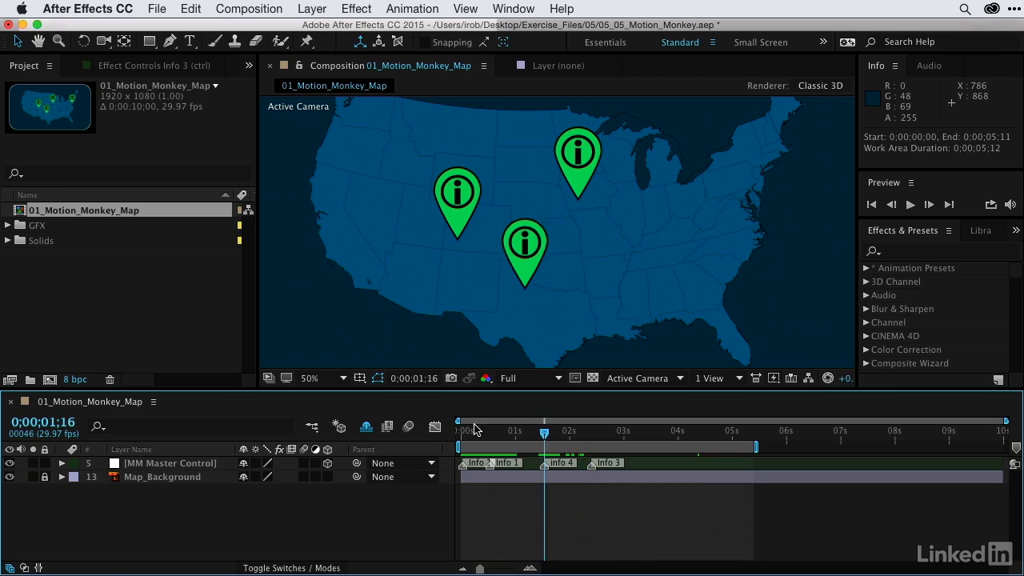
pyautogui.moveTo(474, 430); pyautogui.dragTo(416, 402)
pyautogui.press('space')
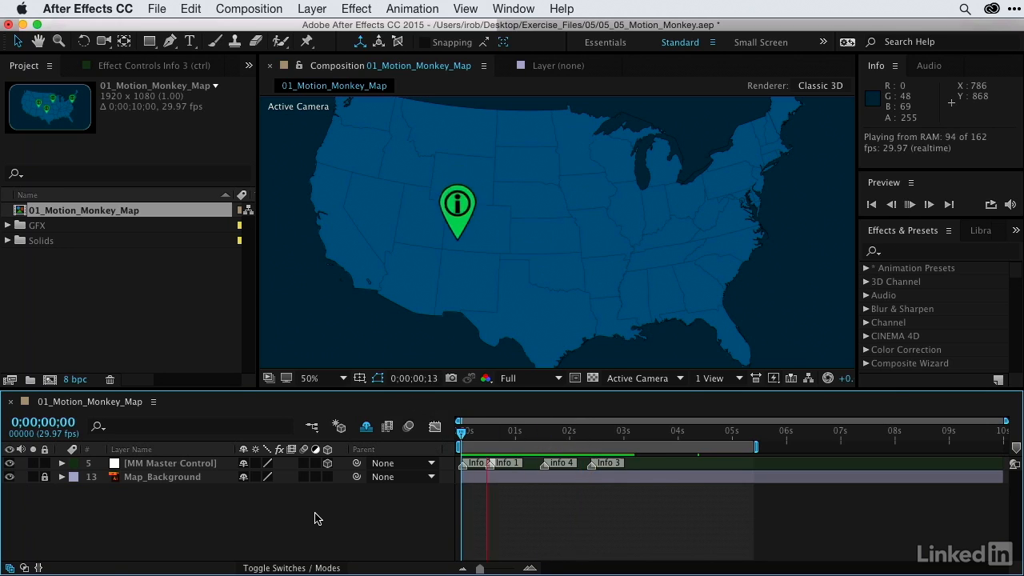